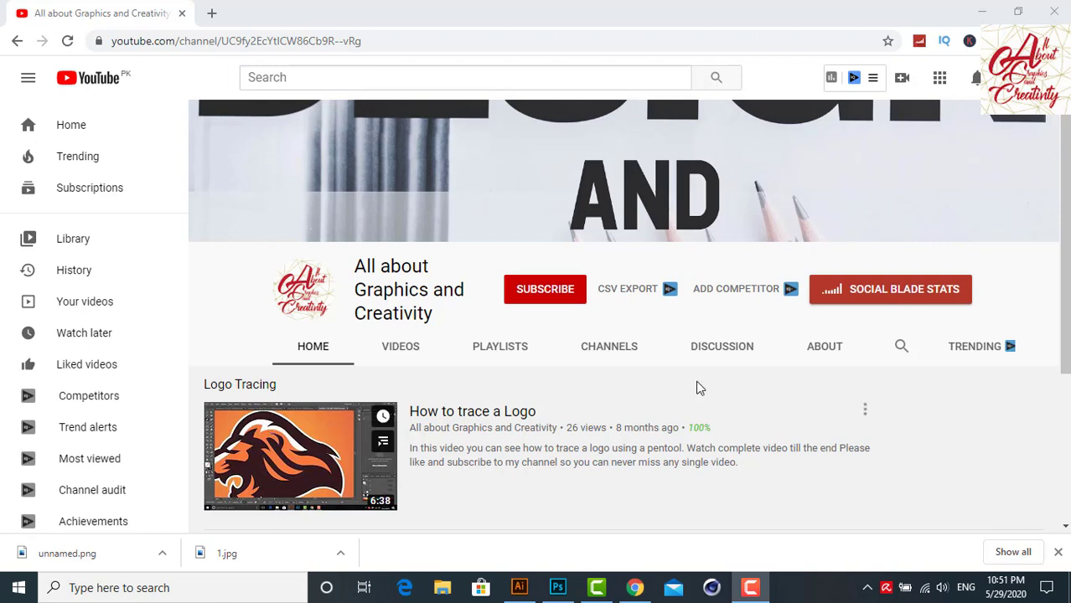
Subscribe to All about Graphics and Creativity with notifications set to All
left_click(554, 299)
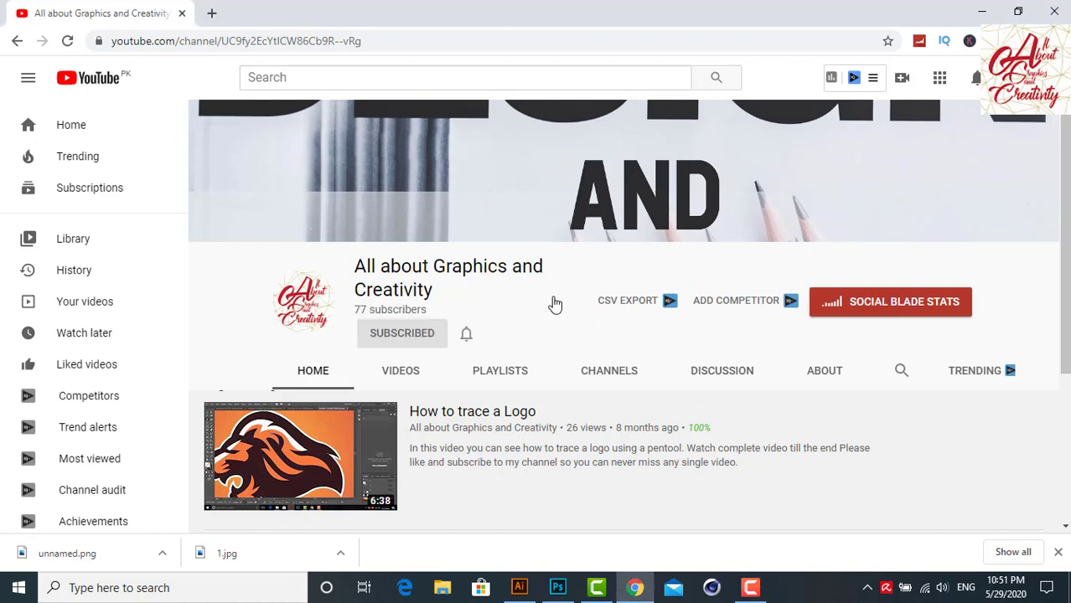
left_click(467, 334)
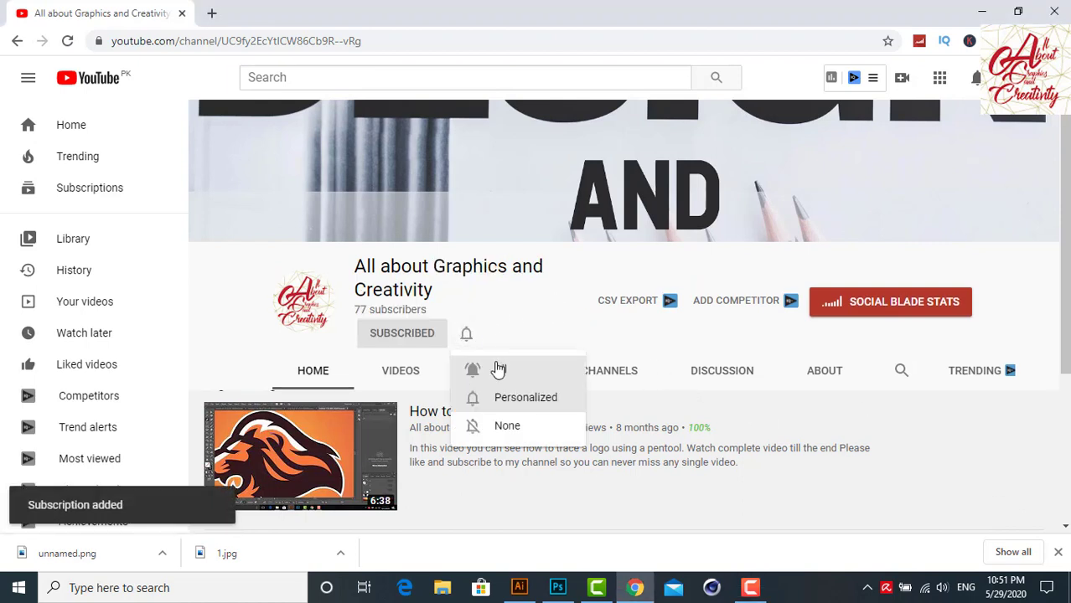
left_click(498, 369)
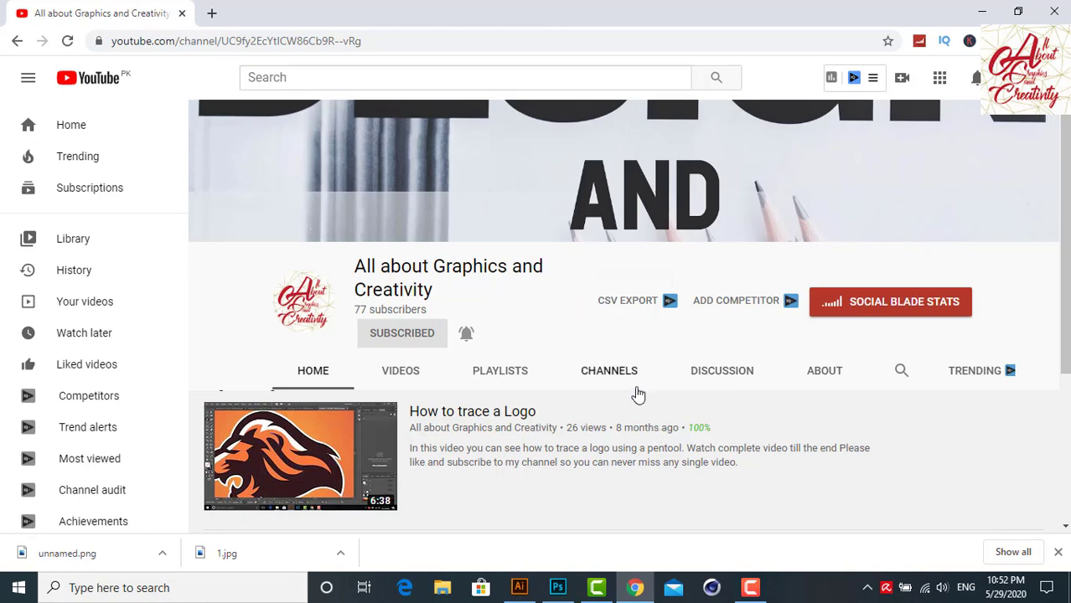
Switch to Photoshop showing the road-and-mountain red car animation
left_click(569, 593)
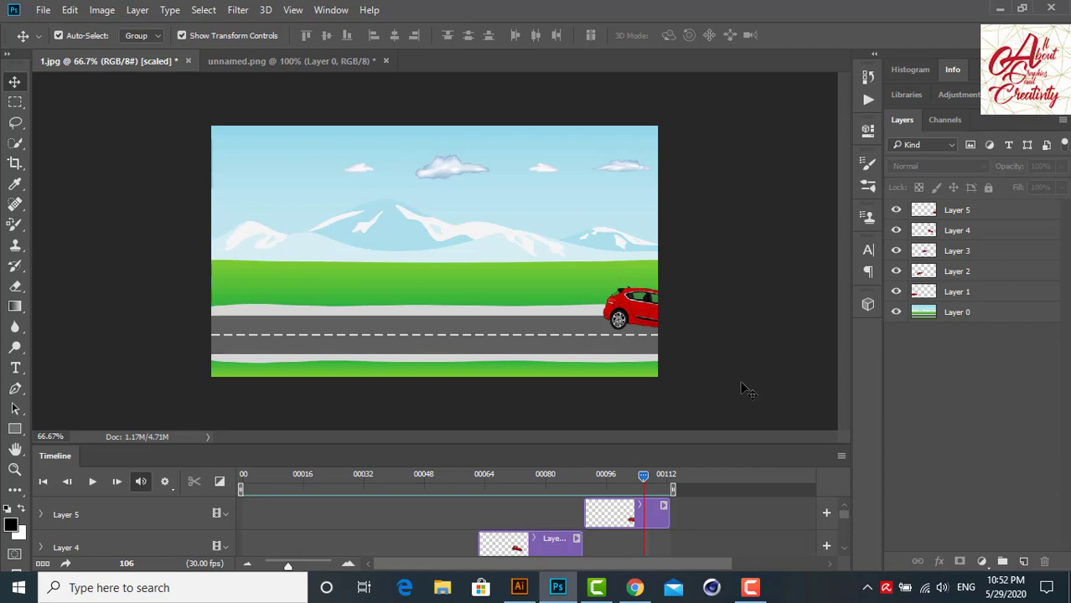
Switch back to the All about Graphics and Creativity channel page in Chrome
left_click(636, 587)
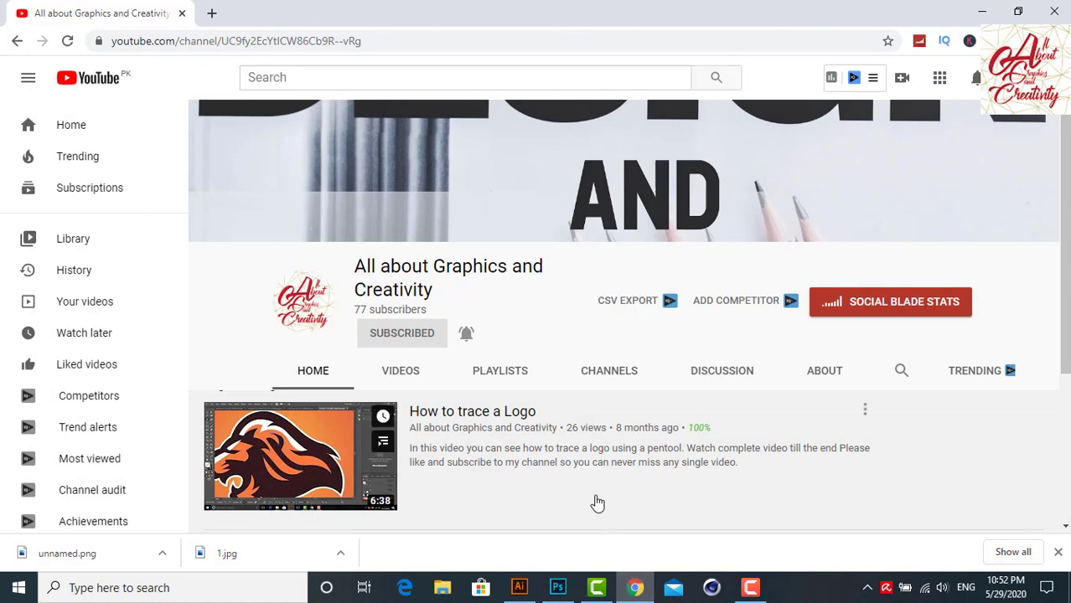
mouse_move(557, 587)
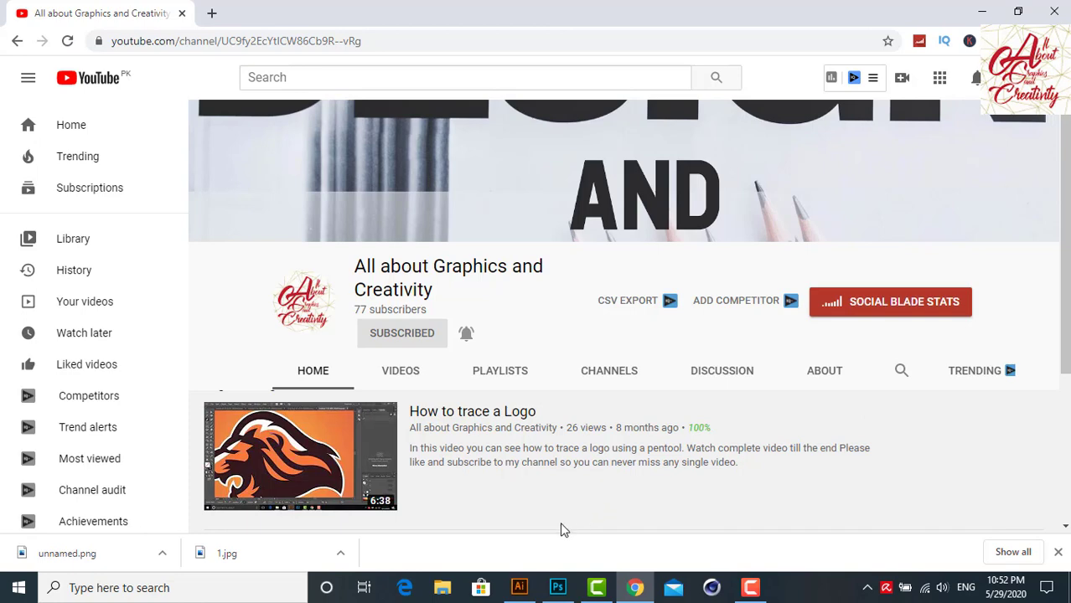
Return to Photoshop and preview the car animation, stopping at frame 93
left_click(558, 588)
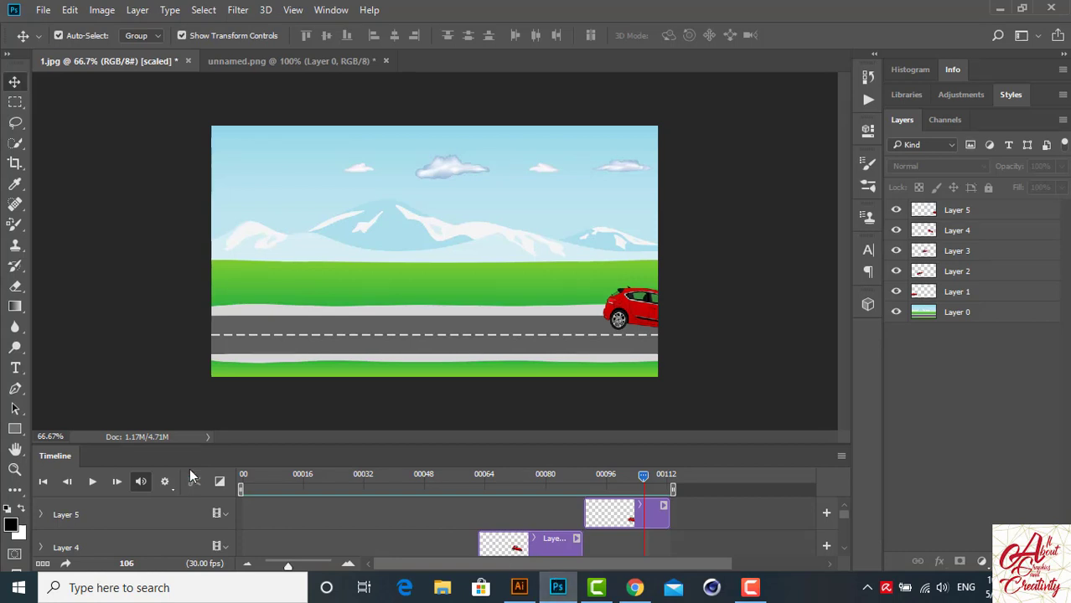
left_click(92, 484)
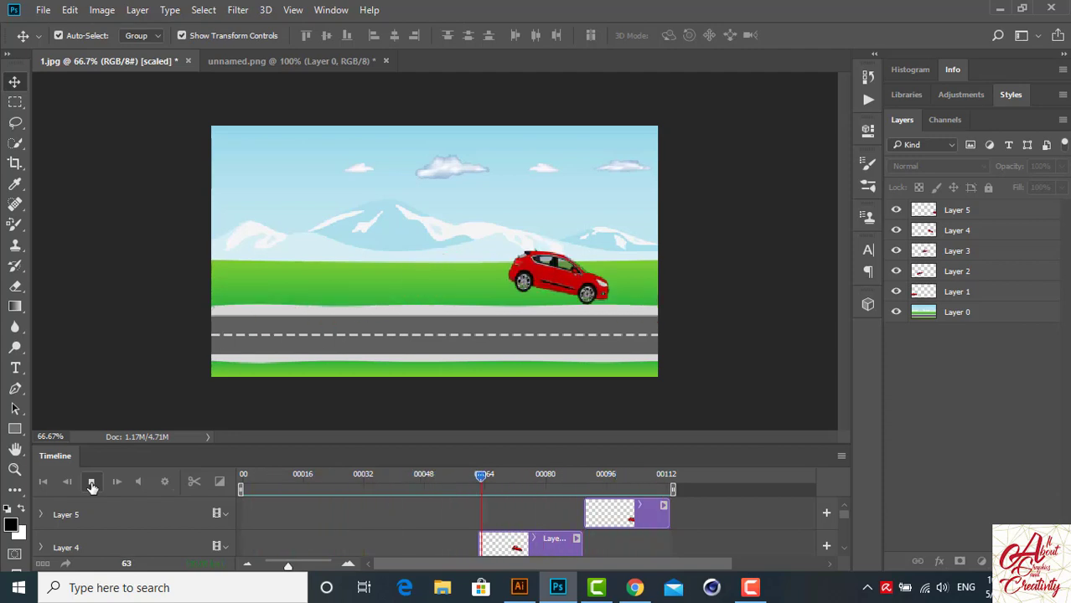
left_click(92, 484)
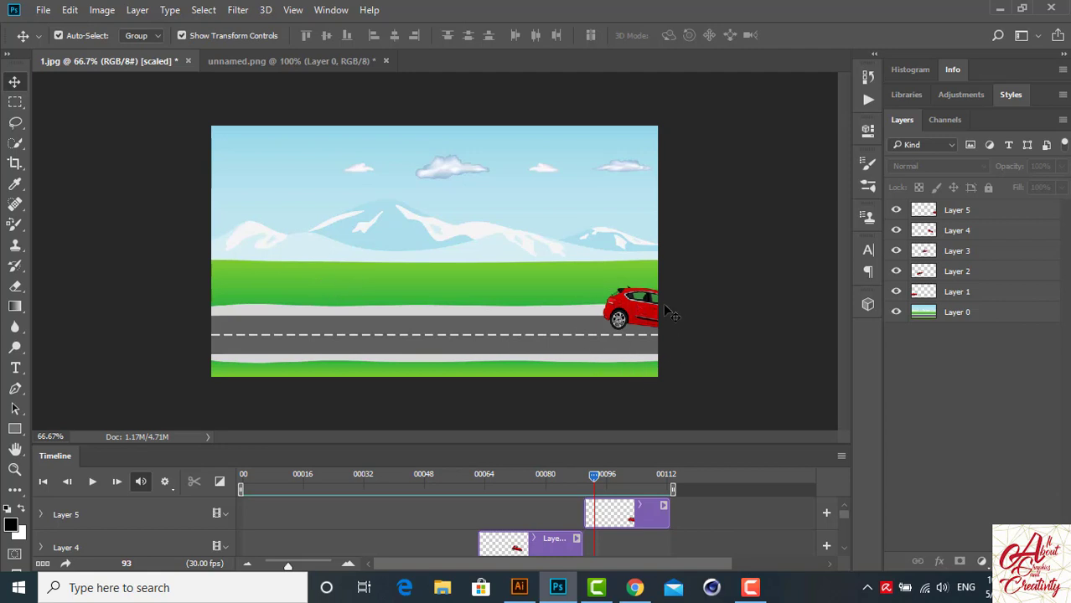
left_click(332, 62)
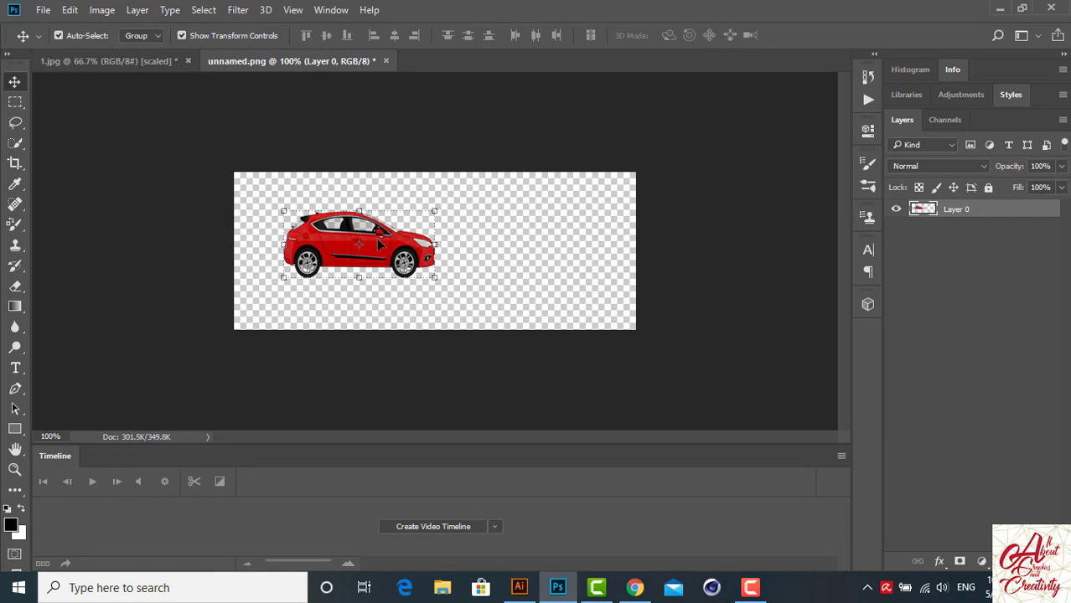
left_click(154, 64)
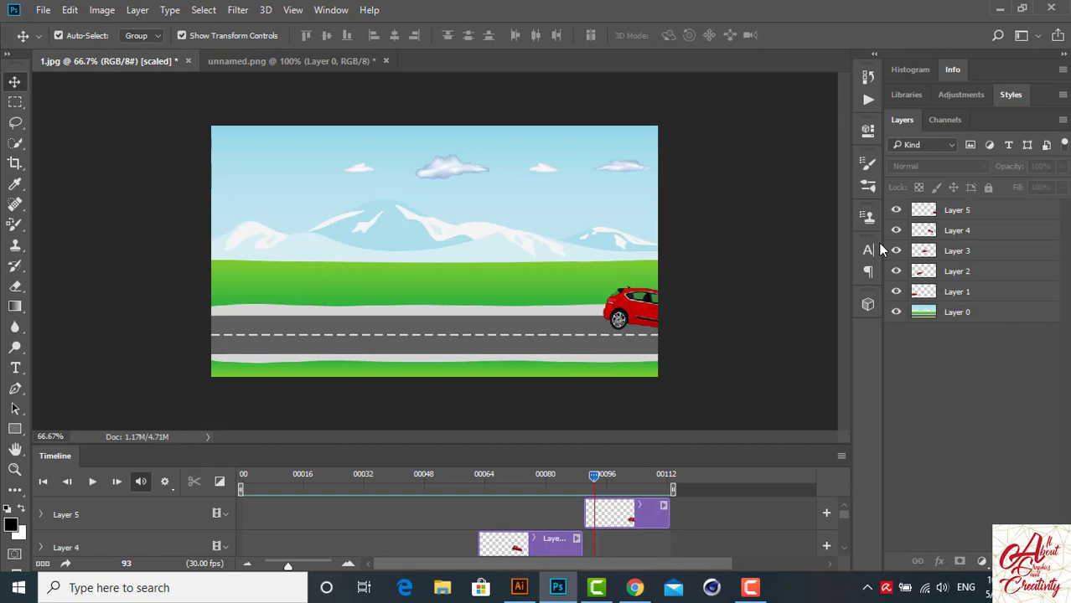
left_click(1002, 295)
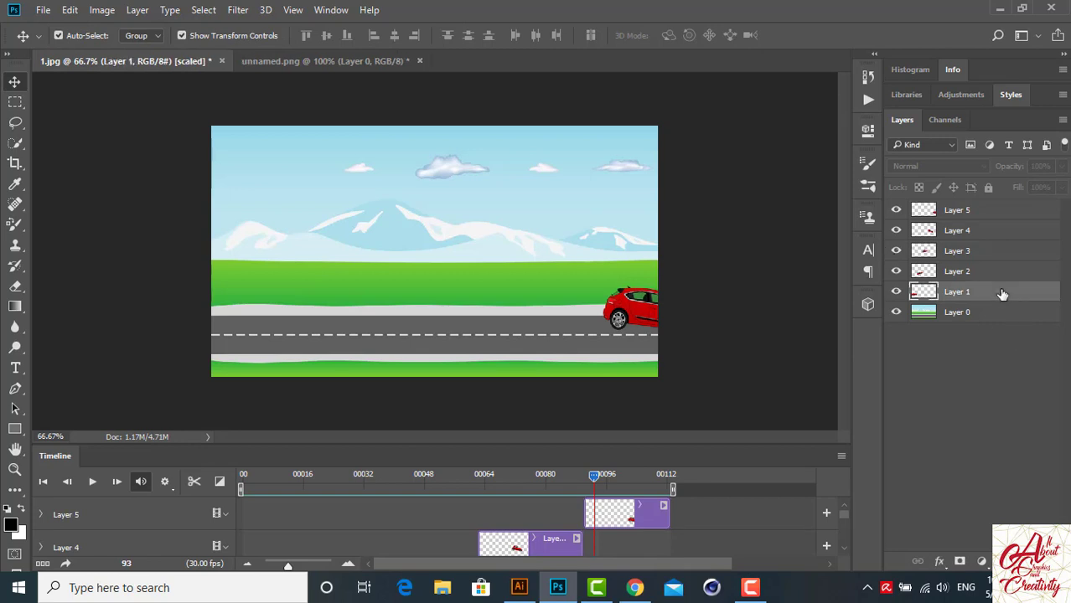
left_click(373, 63)
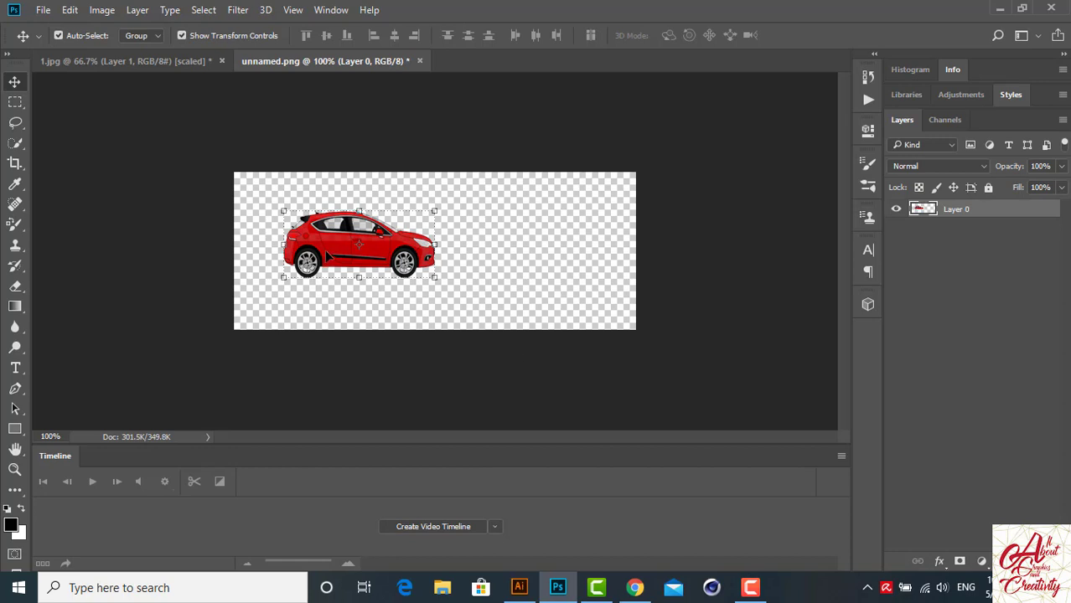
left_click(163, 67)
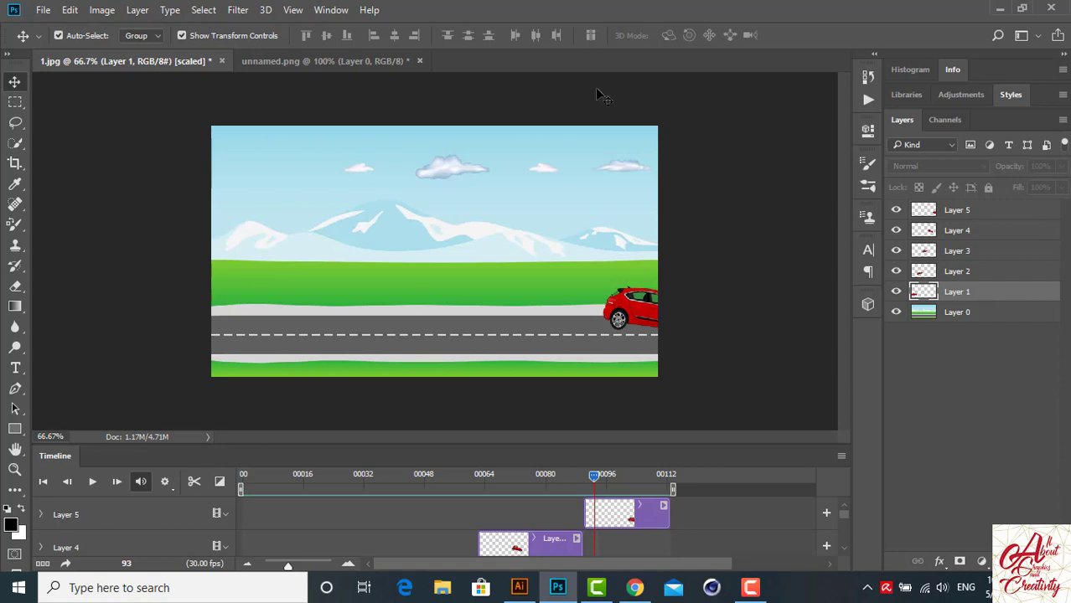
left_click(343, 13)
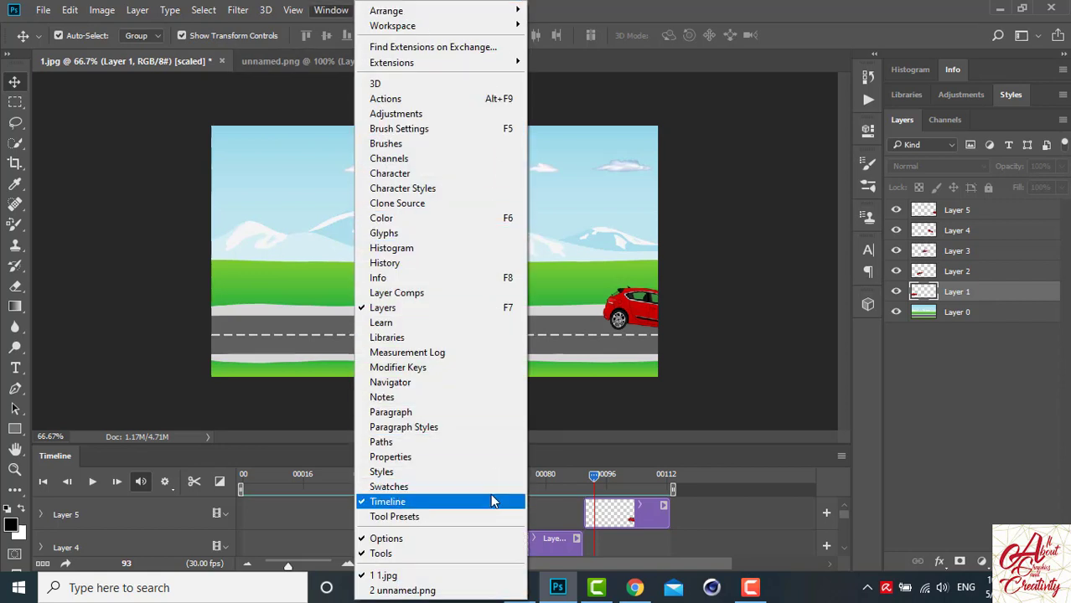
left_click(723, 415)
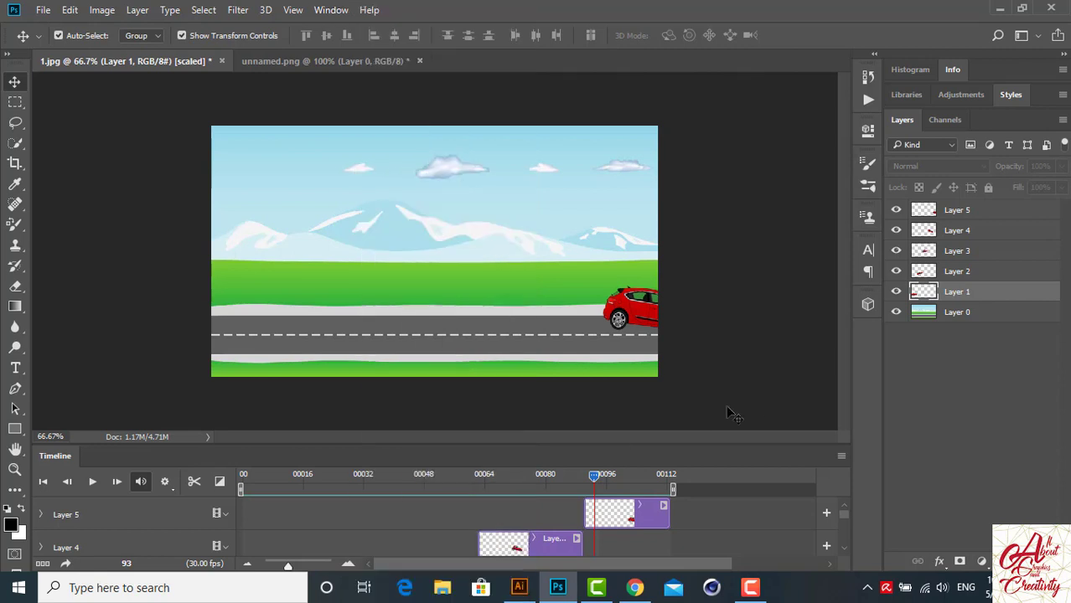
mouse_move(844, 518)
left_mouse_down()
mouse_move(845, 533)
mouse_move(846, 510)
mouse_move(849, 554)
mouse_move(848, 510)
mouse_move(852, 543)
left_mouse_up()
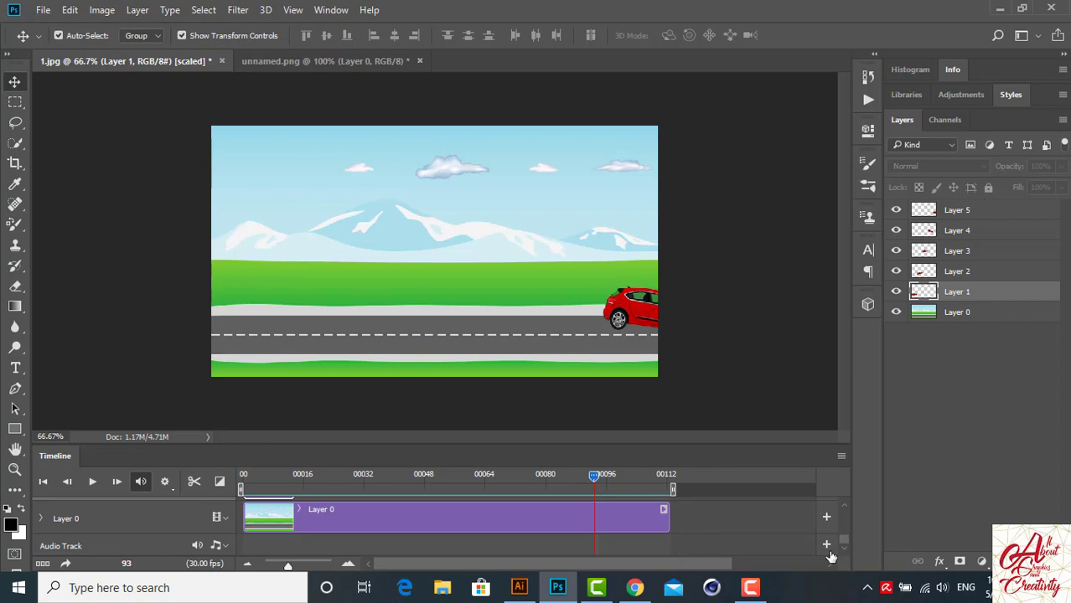
Play the car animation from the start while scrolling the track list back up
left_click_drag(844, 541, 844, 533)
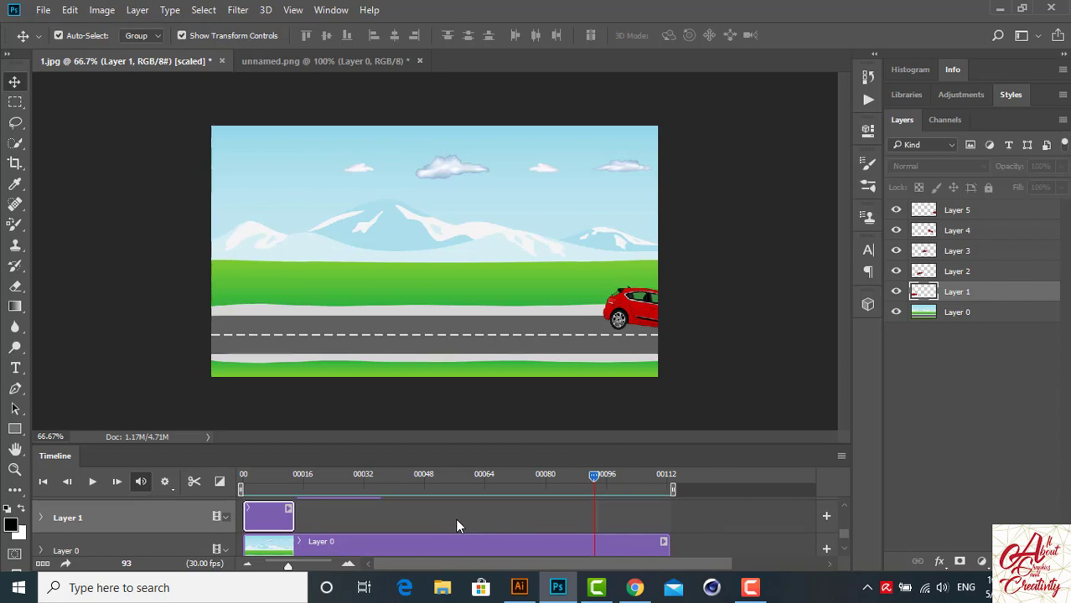
left_click(89, 489)
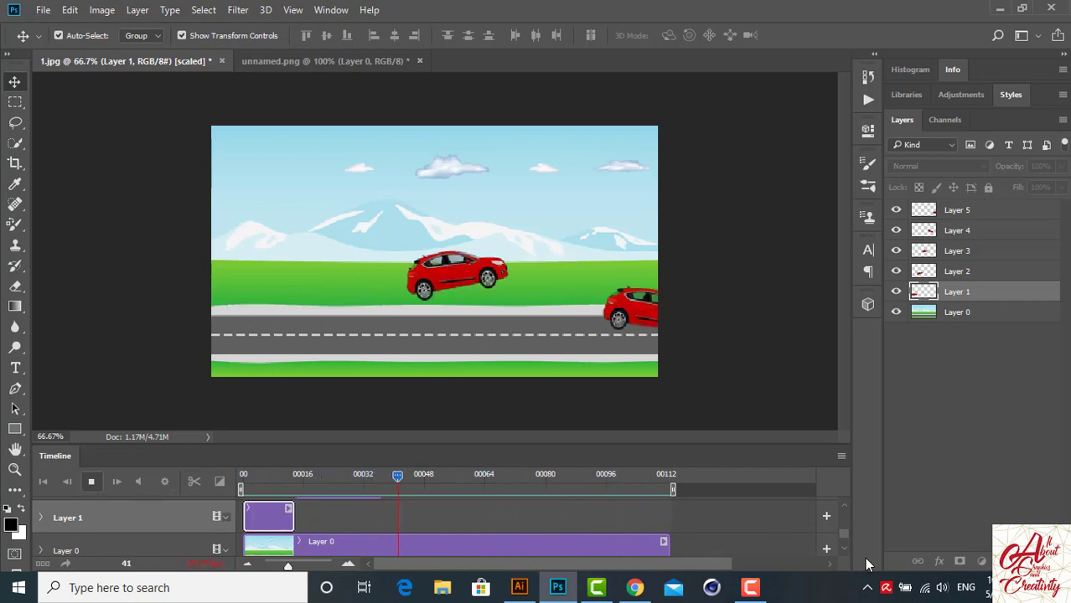
scroll(840, 528, "up", 2)
left_click_drag(840, 524, 844, 511)
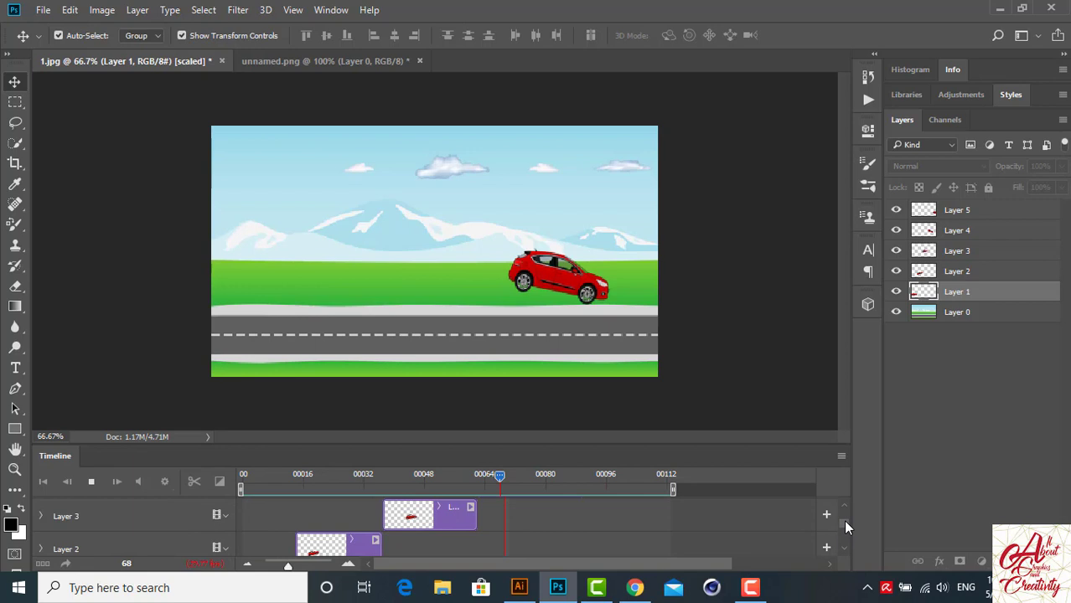